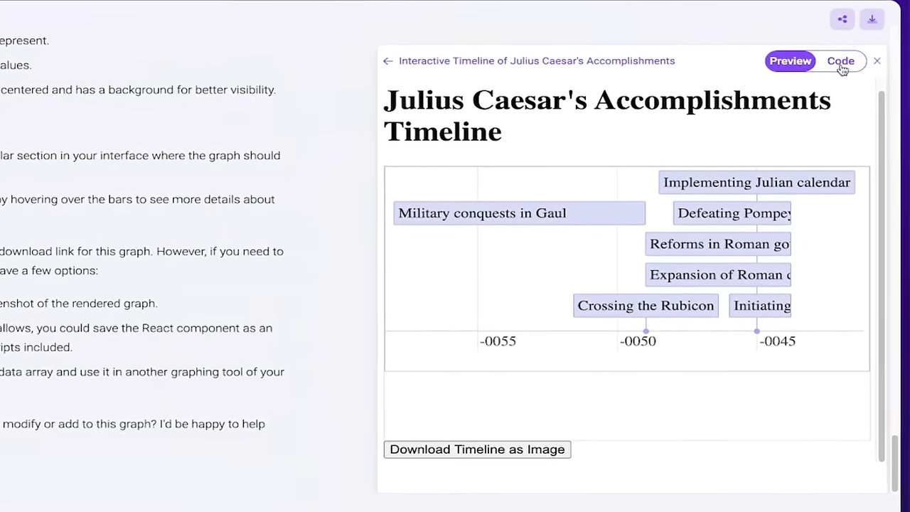
Step: Compare the rendered preview and source code of the Julius Caesar timeline and of the Julius Caesar's Accomplishments Graph artifact
{"action": "left_click", "coordinate": [840, 61]}
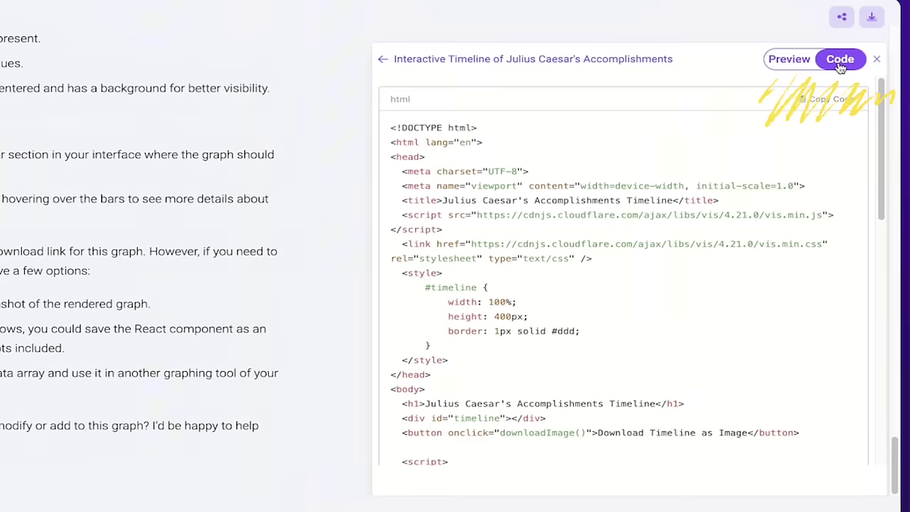
{"action": "left_click", "coordinate": [789, 59]}
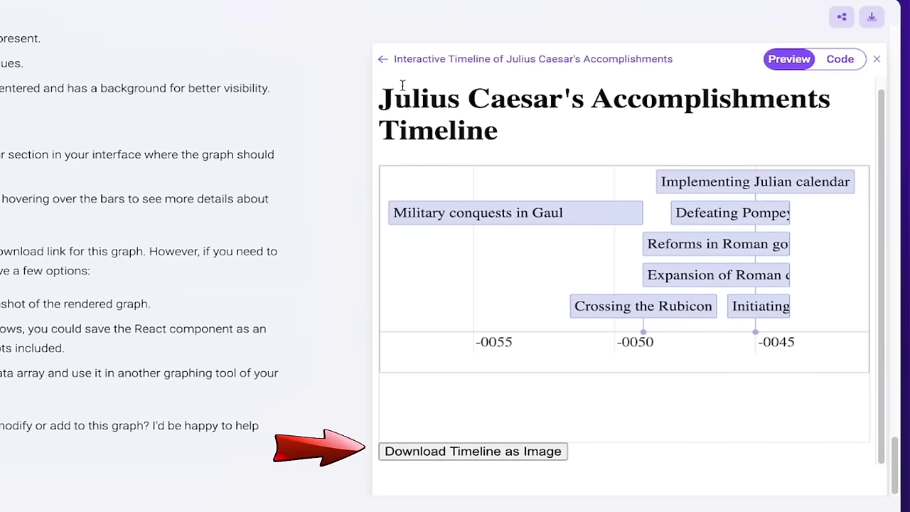
{"action": "left_click", "coordinate": [383, 59]}
{"action": "left_click", "coordinate": [547, 142]}
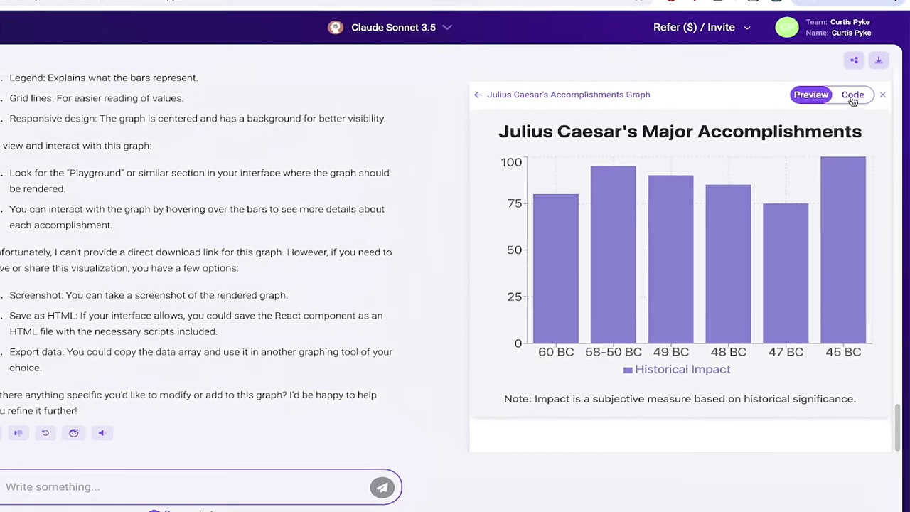
{"action": "left_click", "coordinate": [840, 59]}
{"action": "left_click", "coordinate": [789, 59]}
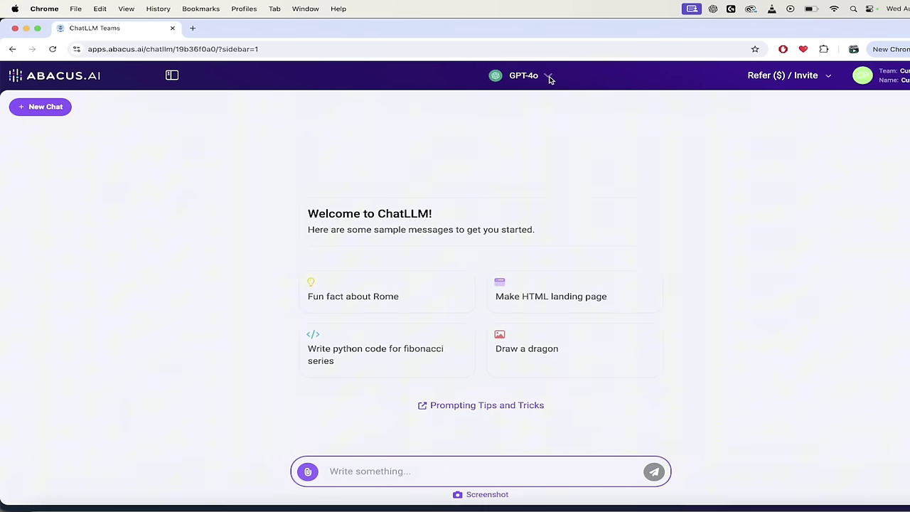
Step: Keep GPT-4o as the model and ask "What are the best accomplishments of Julius Caesar. Put it in a powerpoint deck please."
{"action": "left_click", "coordinate": [549, 77]}
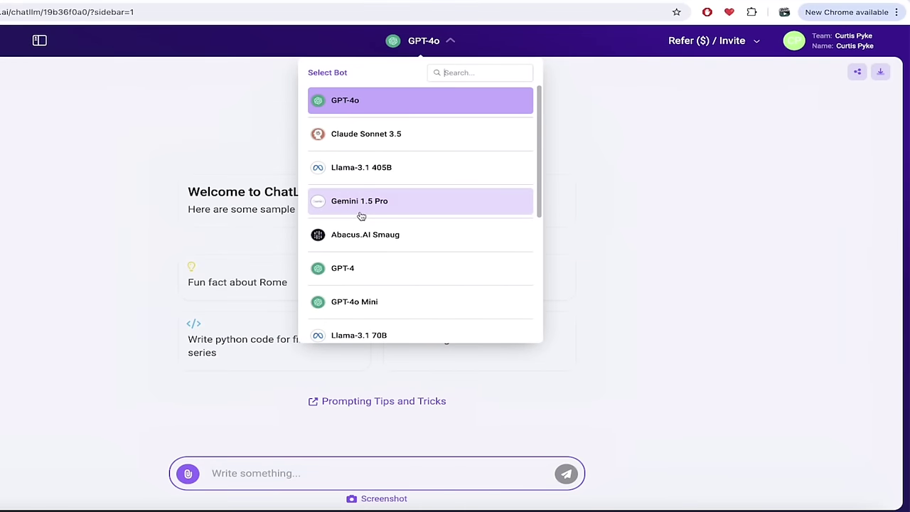
{"action": "left_click", "coordinate": [426, 42]}
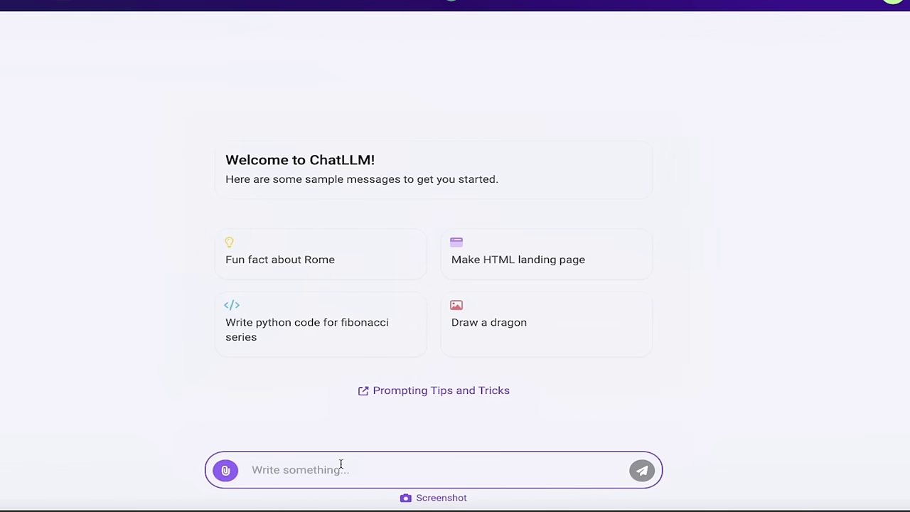
{"action": "type", "text": "What are the best ac"}
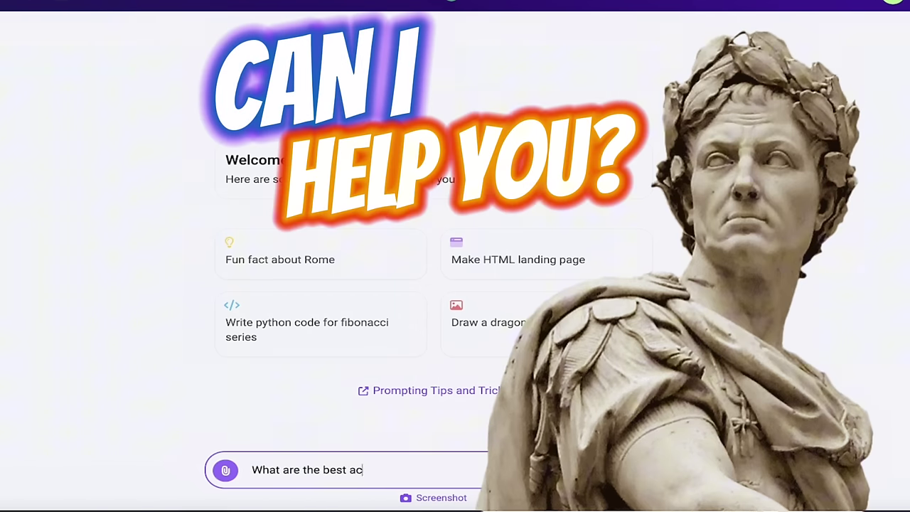
{"action": "type", "text": "complishments of J"}
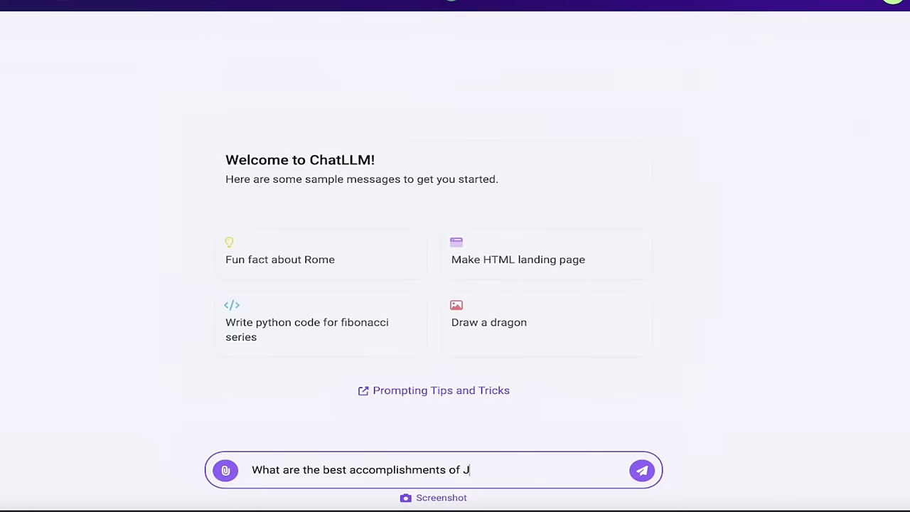
{"action": "type", "text": "ulius Caesar.  Put it in a powerpoint "}
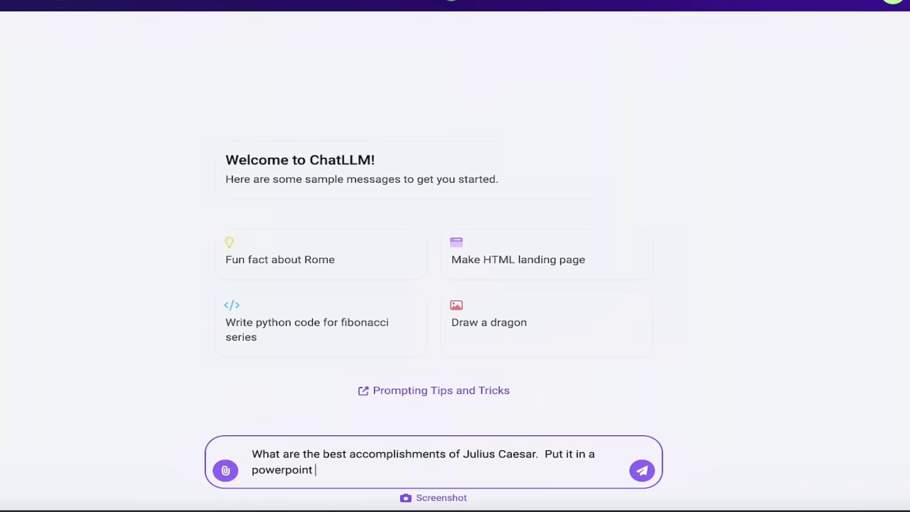
{"action": "type", "text": "deck please."}
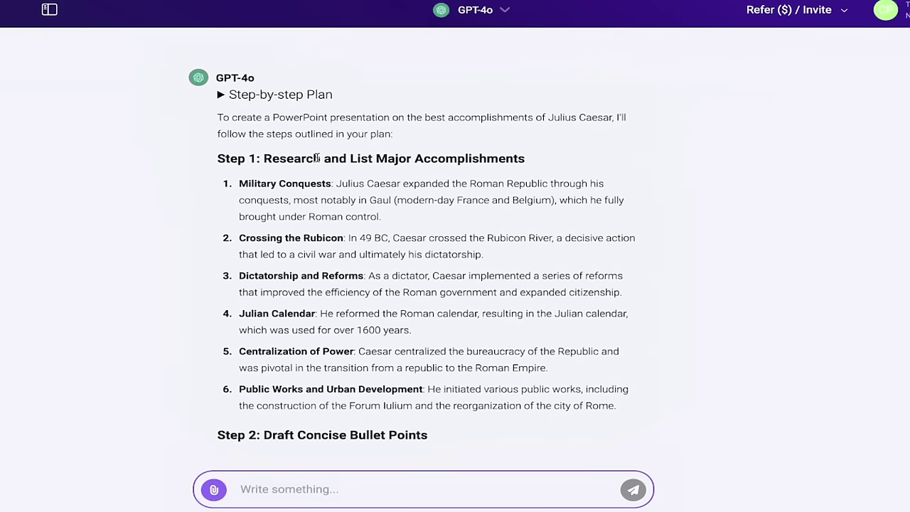
Step: Read through the GPT-4o reply with Caesar's major accomplishments and the drafted bullet points
{"action": "scroll", "coordinate": [355, 94], "scroll_direction": "up", "scroll_amount": 2}
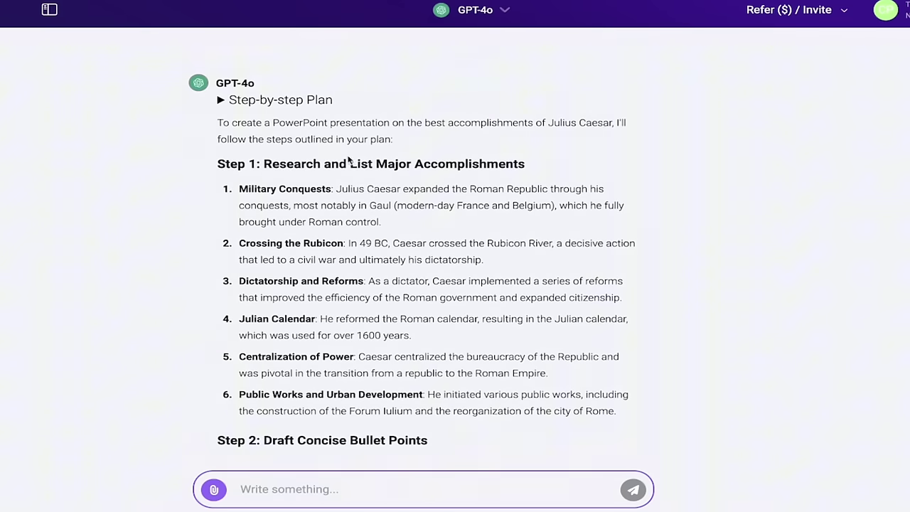
{"action": "scroll", "coordinate": [333, 235], "scroll_direction": "down", "scroll_amount": 8}
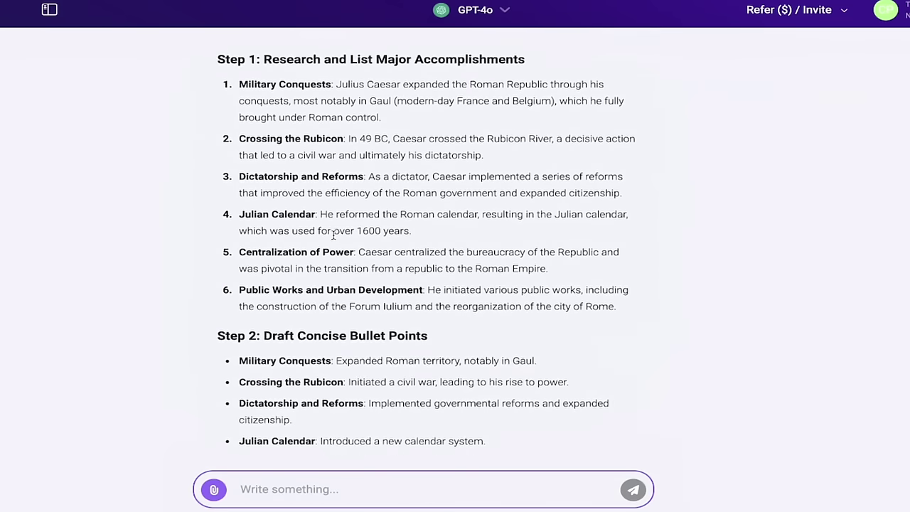
{"action": "scroll", "coordinate": [333, 236], "scroll_direction": "down", "scroll_amount": 5}
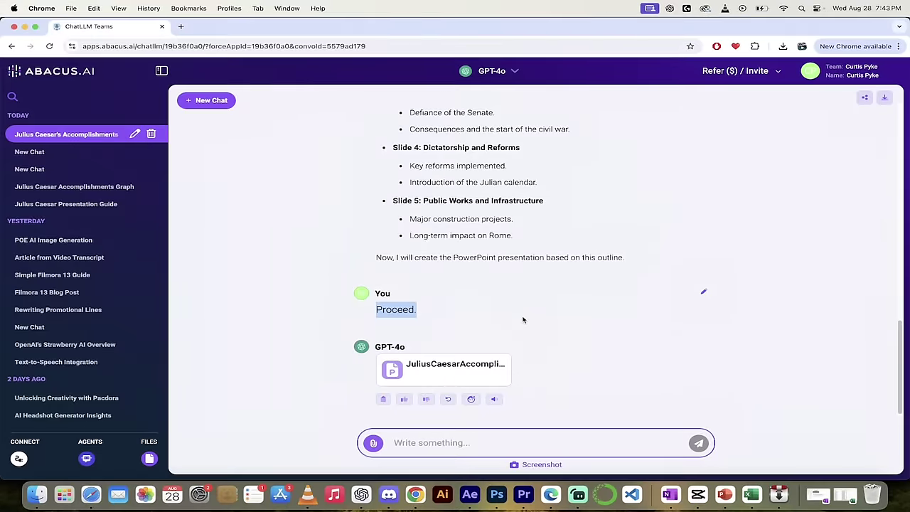
Step: Download the Julius Caesar PowerPoint file generated in the reply to the "Proceed." message
{"action": "left_click", "coordinate": [375, 313]}
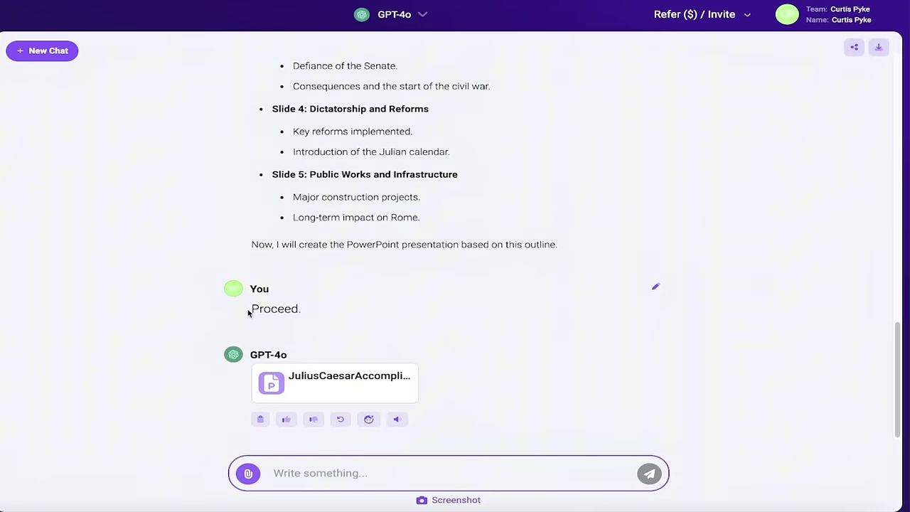
{"action": "left_click_drag", "start_coordinate": [248, 313], "coordinate": [319, 313]}
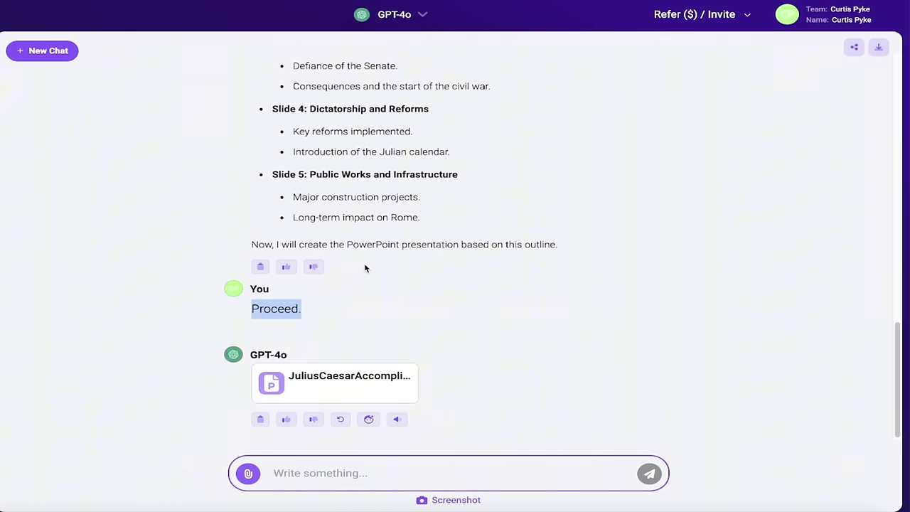
{"action": "left_click", "coordinate": [282, 478]}
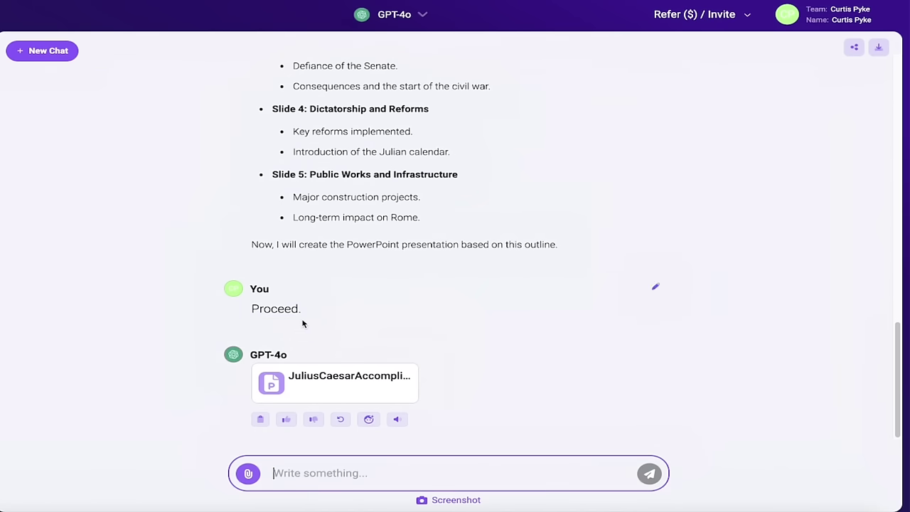
{"action": "mouse_move", "coordinate": [320, 372]}
{"action": "left_click", "coordinate": [412, 369]}
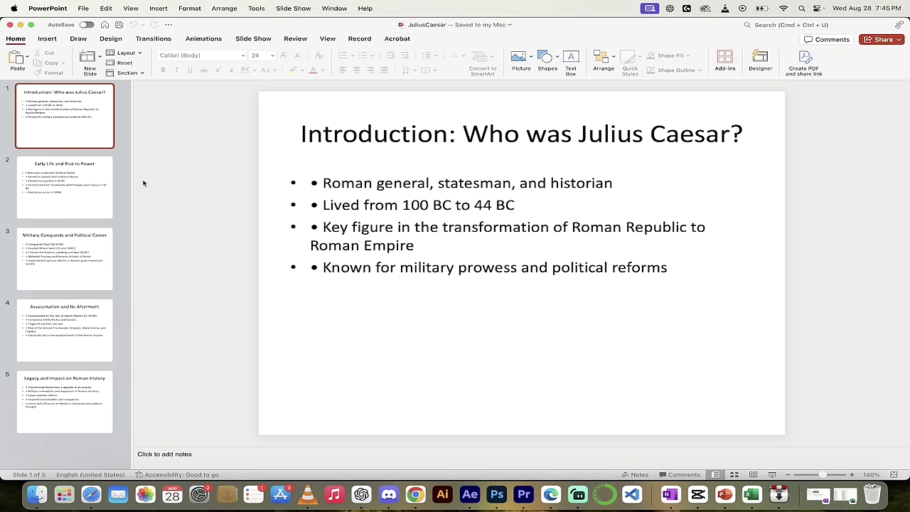
Step: Look through the slides of the JuliusCaesar presentation in PowerPoint and return to the introduction slide
{"action": "left_click", "coordinate": [83, 207]}
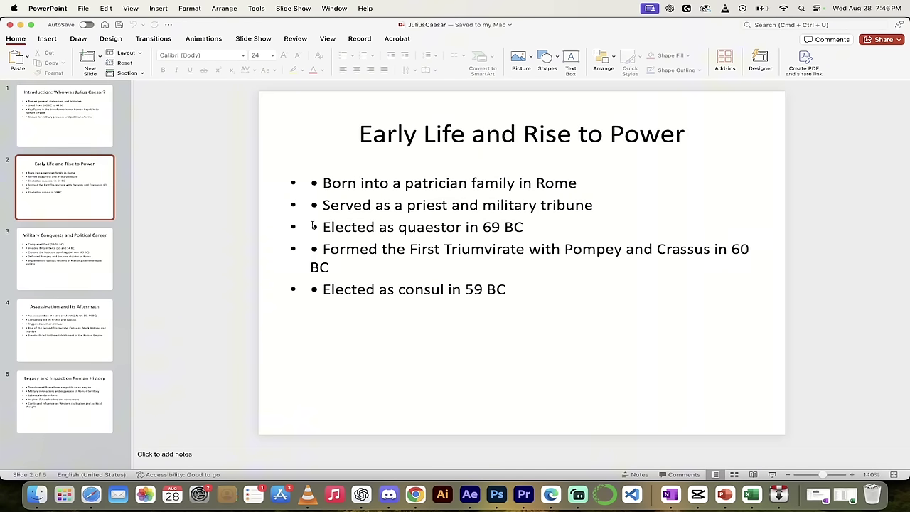
{"action": "left_click", "coordinate": [310, 204]}
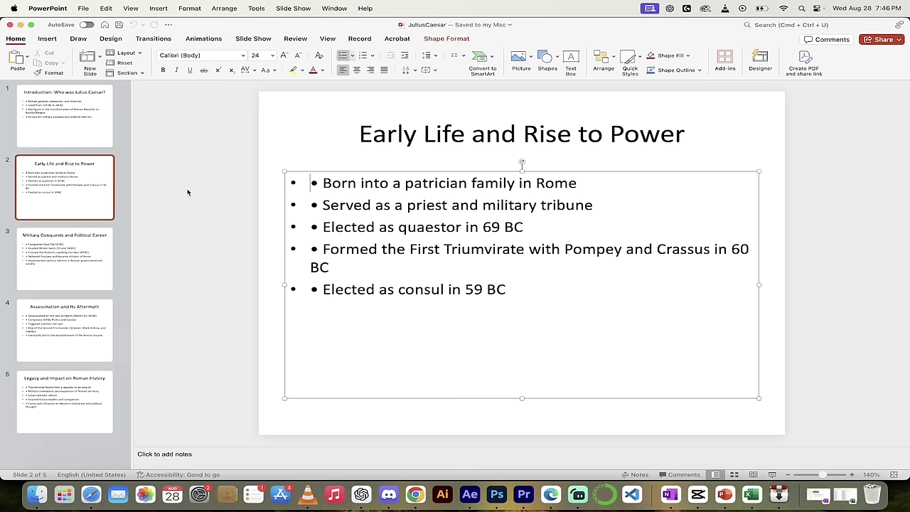
{"action": "left_click", "coordinate": [61, 270]}
{"action": "left_click", "coordinate": [57, 330]}
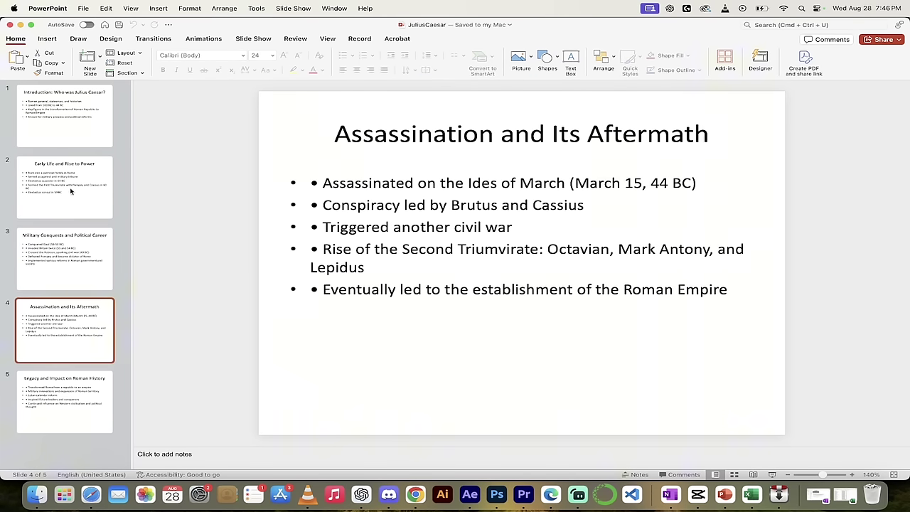
{"action": "left_click", "coordinate": [73, 146]}
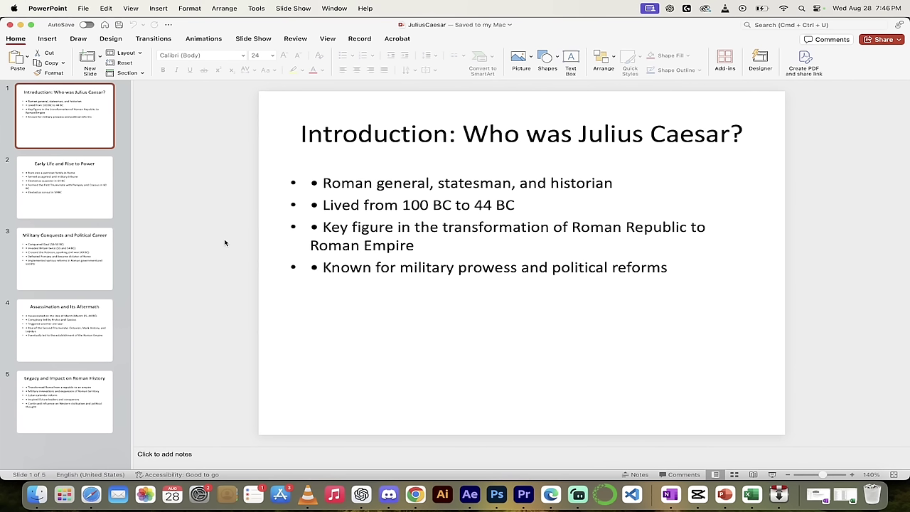
{"action": "left_click", "coordinate": [204, 243]}
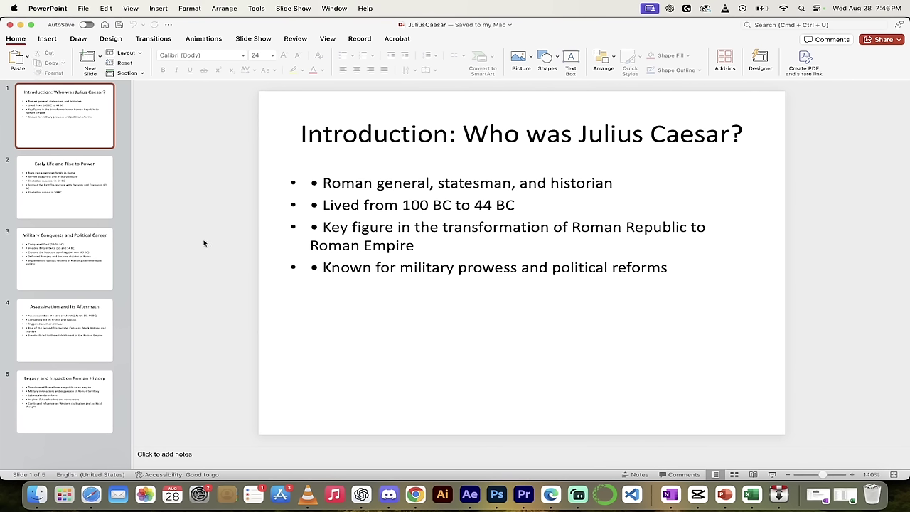
Step: Try the dark purple design theme on the presentation, and apply the teal theme with the solid title band instead
{"action": "left_click", "coordinate": [70, 131]}
{"action": "left_click", "coordinate": [108, 39]}
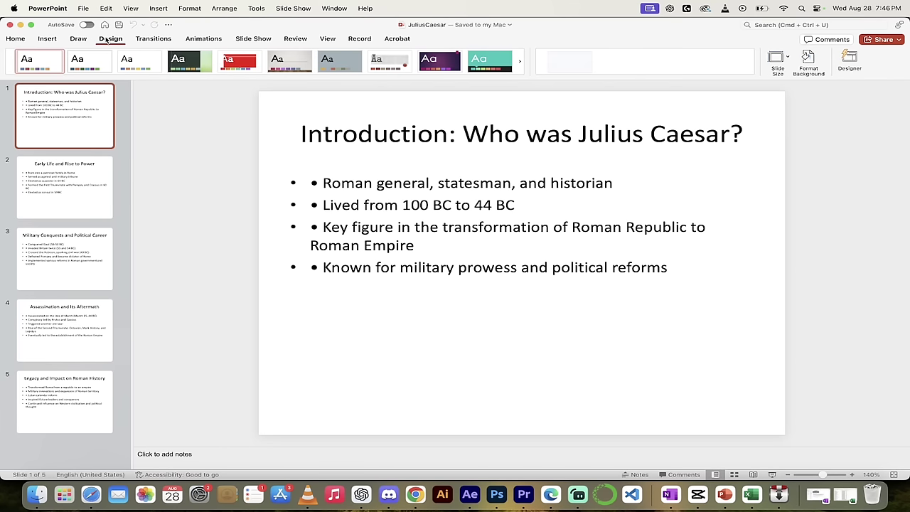
{"action": "left_click", "coordinate": [436, 63]}
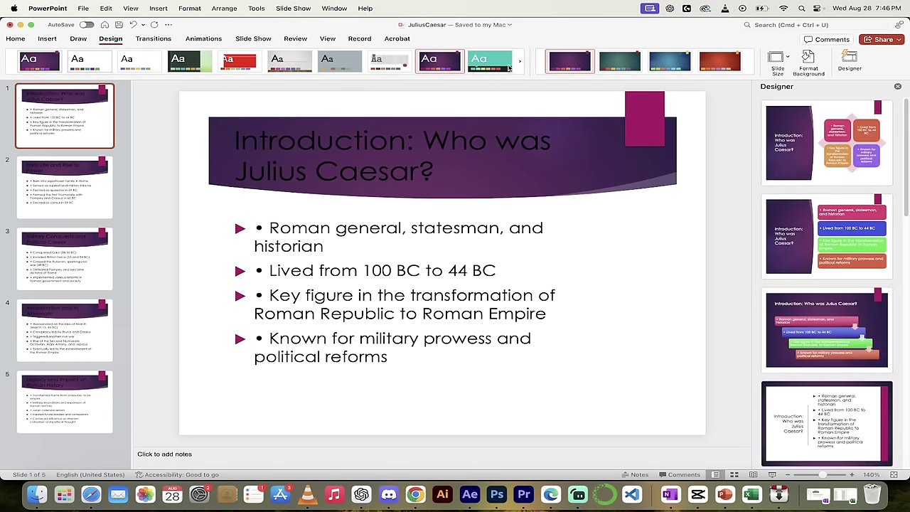
{"action": "left_click", "coordinate": [489, 64]}
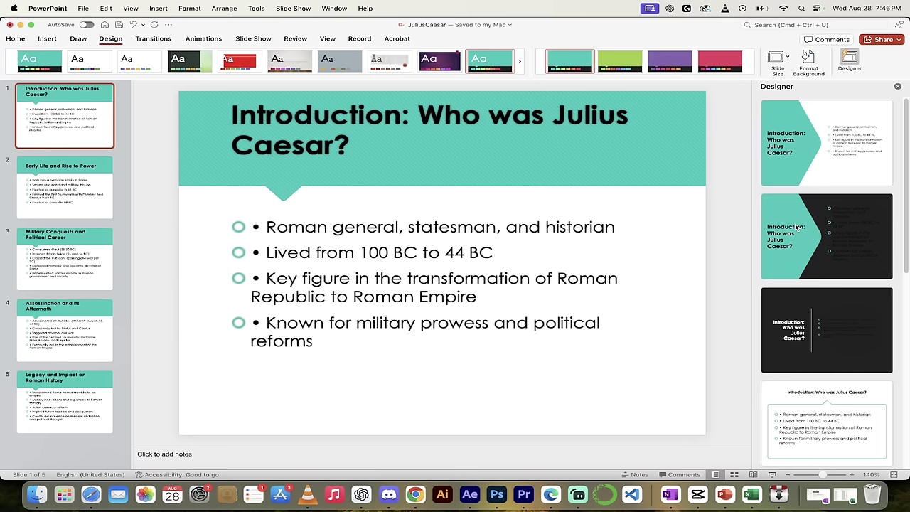
{"action": "left_click", "coordinate": [391, 279]}
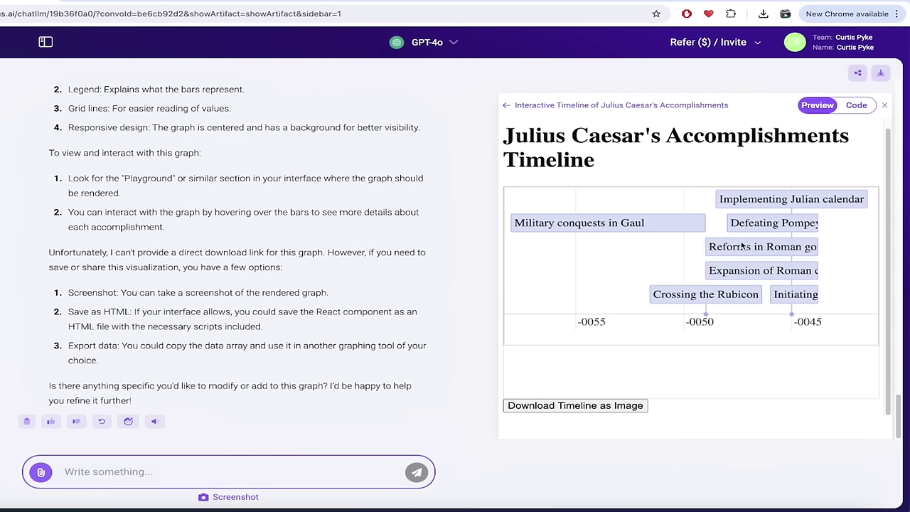
Step: Switch to ChatLLM in Chrome and examine the Julius Caesar timeline's events by zooming and panning its interactive preview
{"action": "scroll", "coordinate": [748, 244], "scroll_direction": "down", "scroll_amount": 2}
{"action": "scroll", "coordinate": [745, 244], "scroll_direction": "up", "scroll_amount": 5}
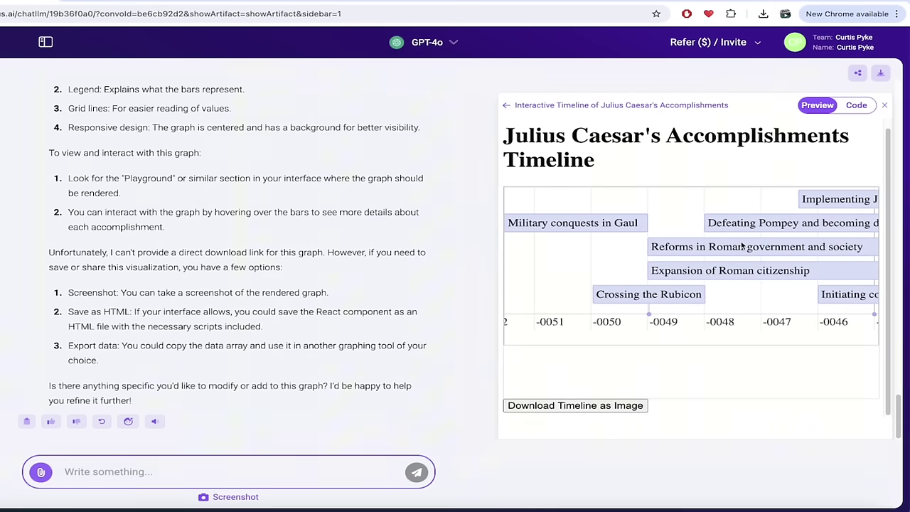
{"action": "scroll", "coordinate": [743, 247], "scroll_direction": "up", "scroll_amount": 2}
{"action": "left_click_drag", "start_coordinate": [795, 259], "coordinate": [698, 279]}
{"action": "scroll", "coordinate": [602, 281], "scroll_direction": "down", "scroll_amount": 3}
{"action": "scroll", "coordinate": [698, 279], "scroll_direction": "down", "scroll_amount": 2}
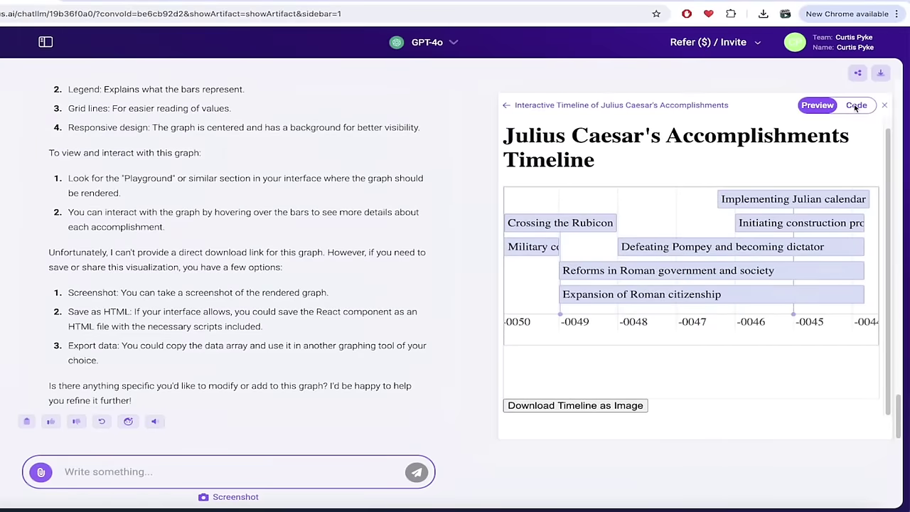
Step: Inspect the timeline's HTML source code, and return to the rendered preview down to its image download option
{"action": "left_click", "coordinate": [856, 105]}
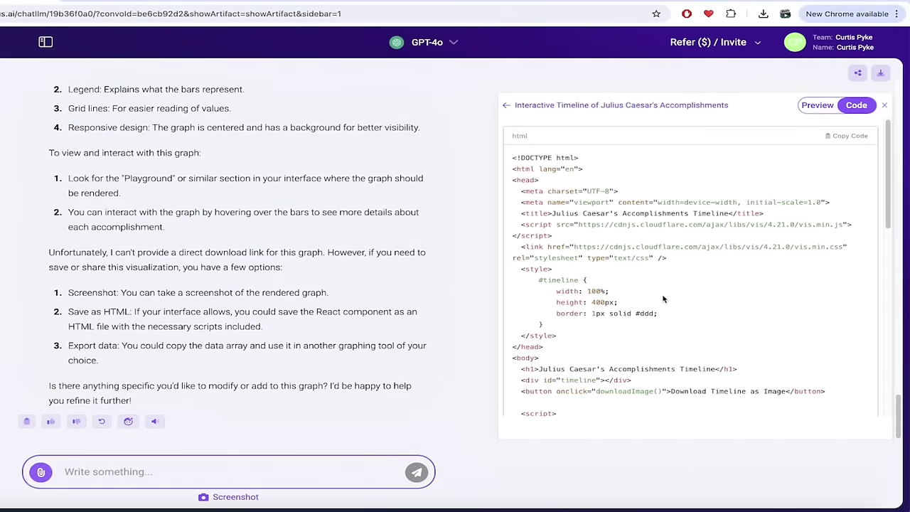
{"action": "scroll", "coordinate": [662, 299], "scroll_direction": "down", "scroll_amount": 1}
{"action": "left_click", "coordinate": [819, 106]}
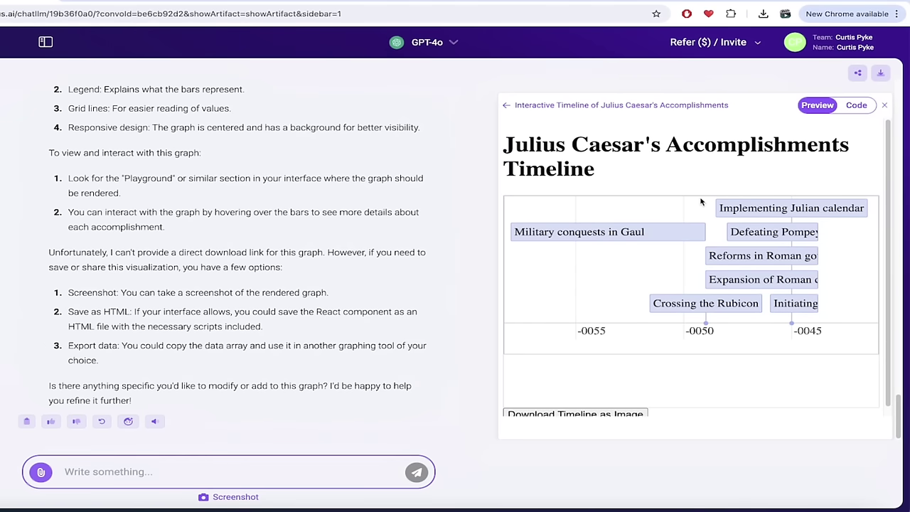
{"action": "scroll", "coordinate": [607, 365], "scroll_direction": "down", "scroll_amount": 1}
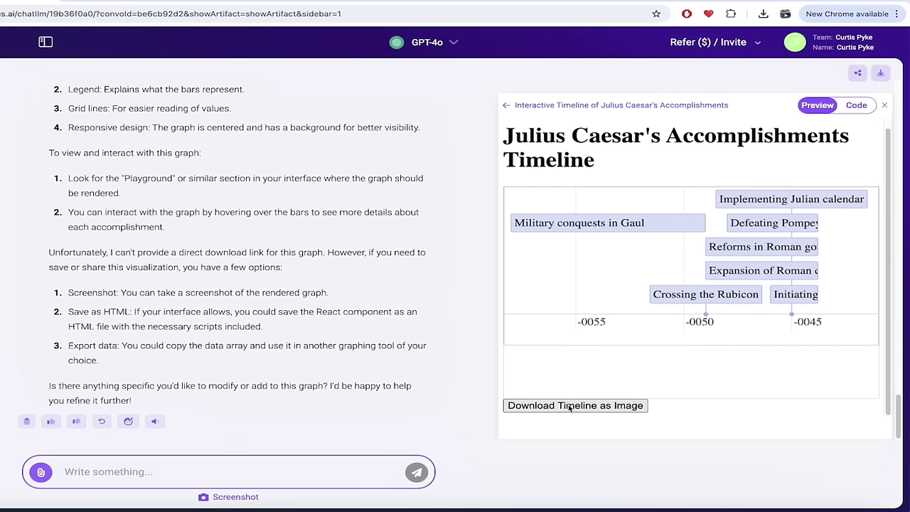